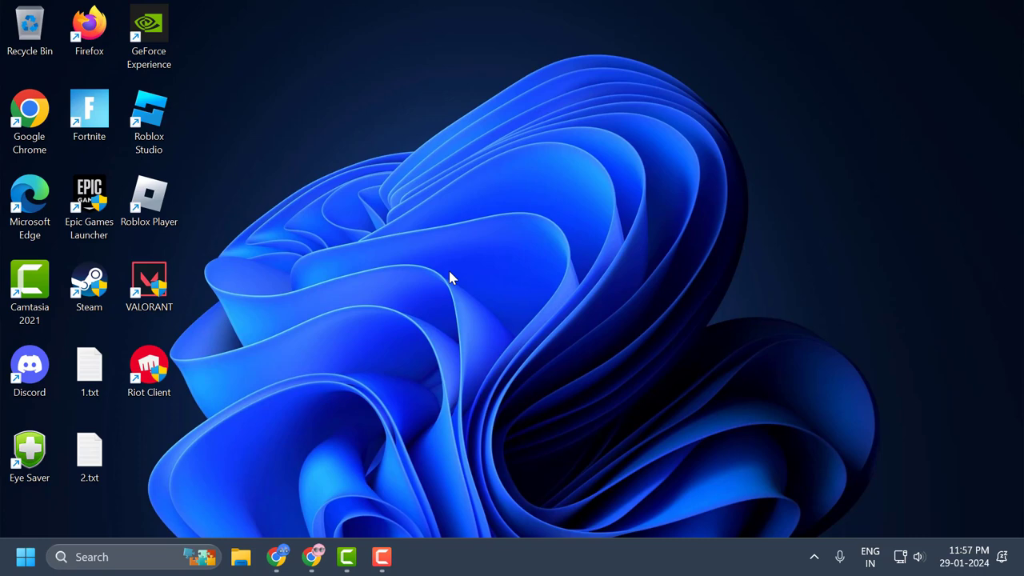
- Set the VALORANT desktop shortcut to run minimised in its properties
right_click(152, 289)
left_click(300, 372)
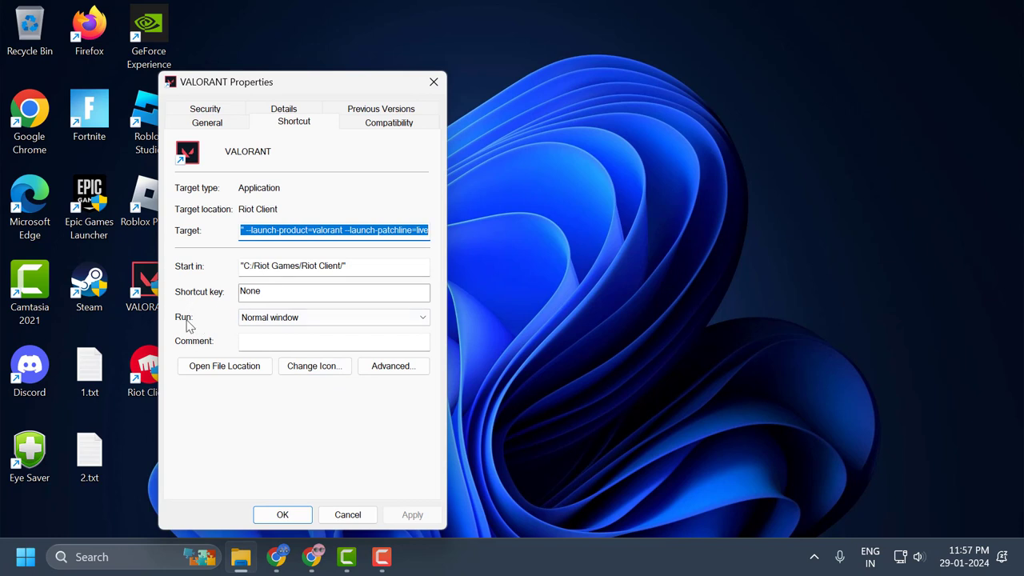
left_click(280, 318)
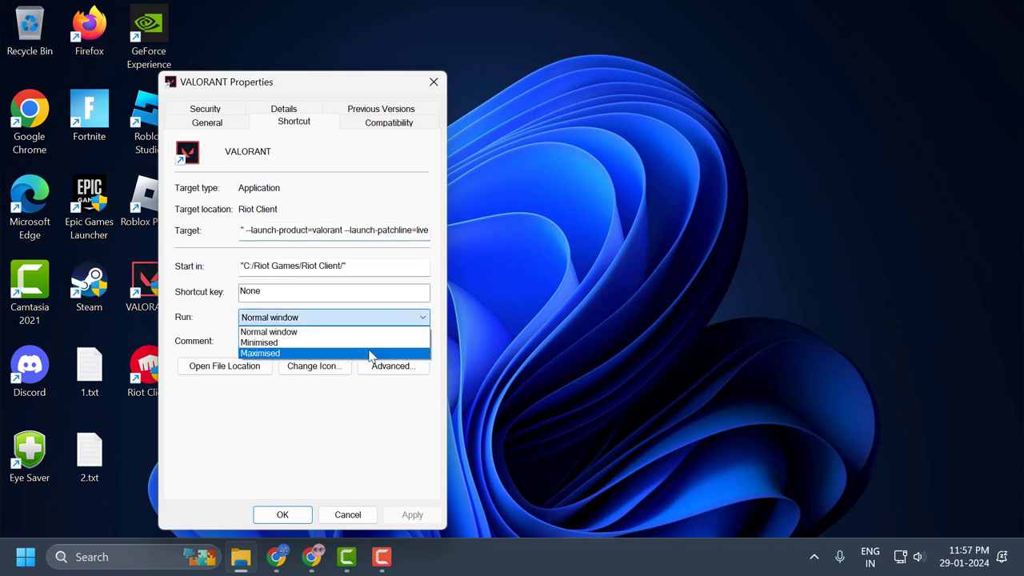
left_click(273, 342)
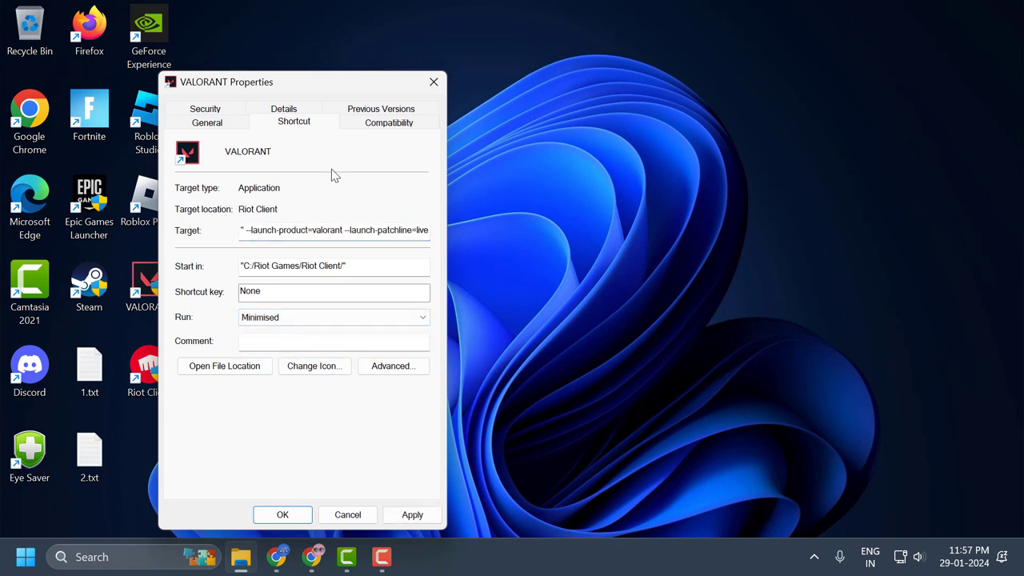
- Disable compatibility mode for VALORANT, enable running it as an administrator, and apply the shortcut's properties
left_click(375, 123)
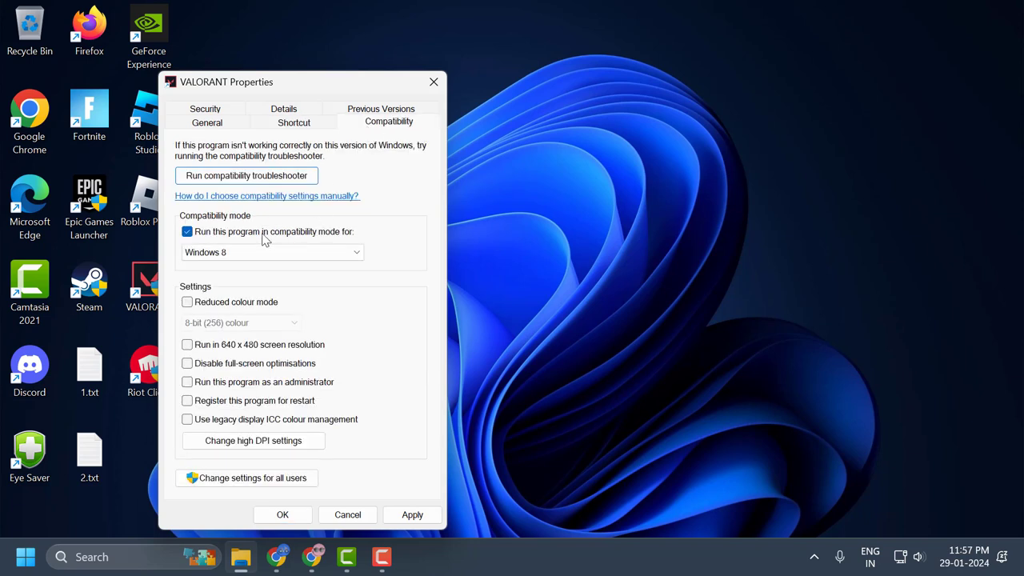
left_click(189, 235)
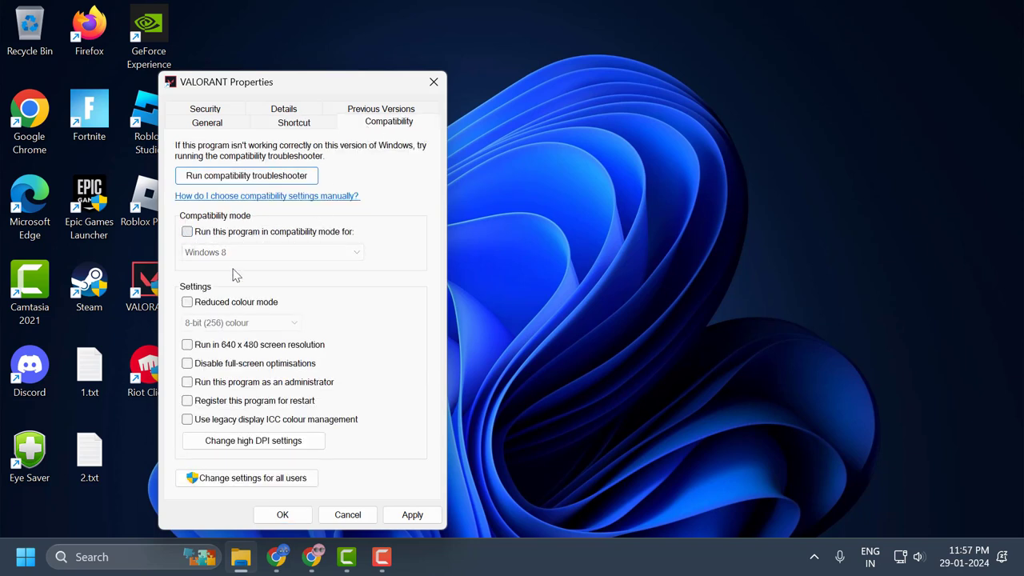
left_click(188, 383)
left_click(413, 514)
left_click(282, 514)
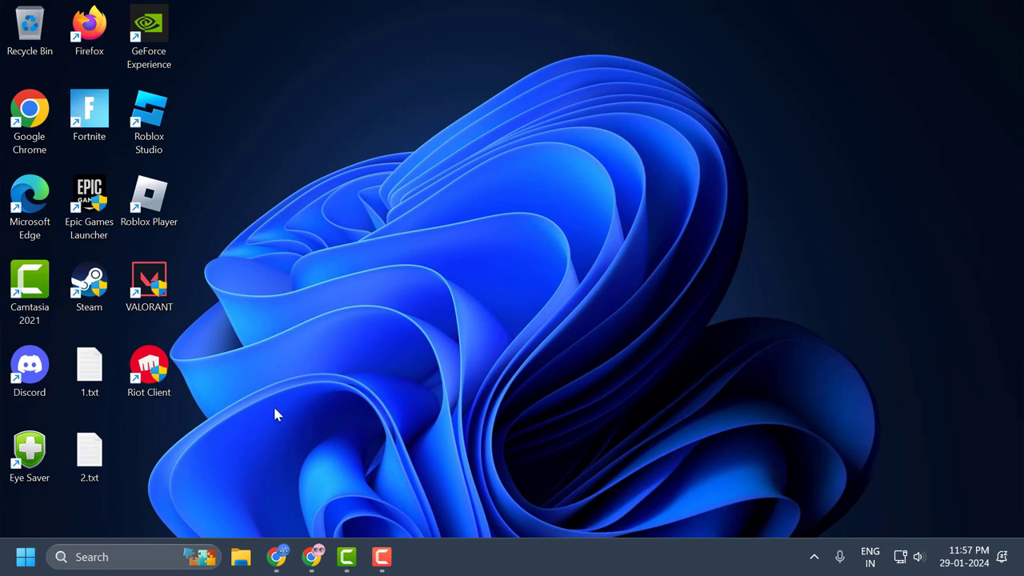
- Search Windows for "windows fea" and open Turn Windows features on or off
left_click(148, 552)
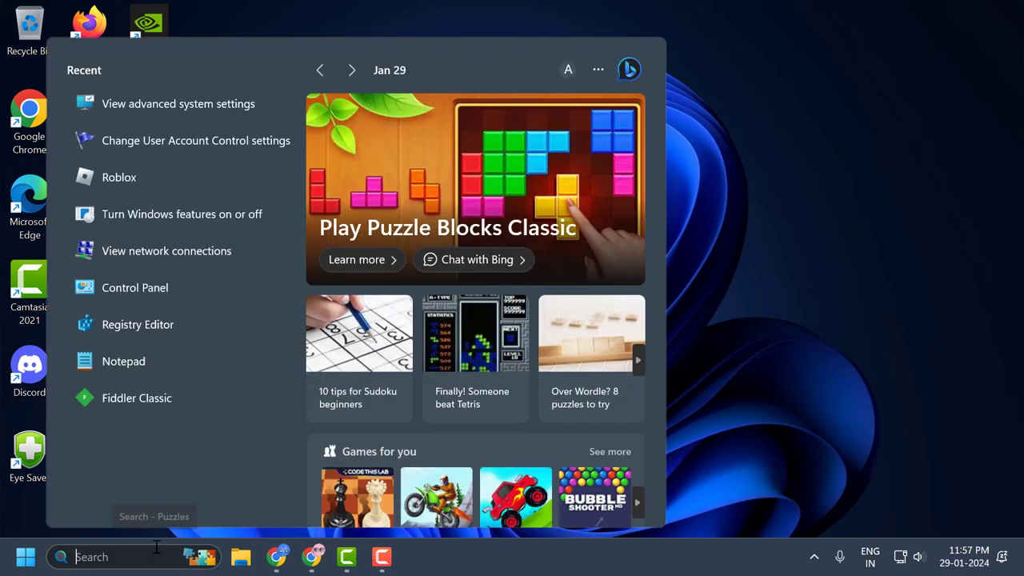
type("windows ")
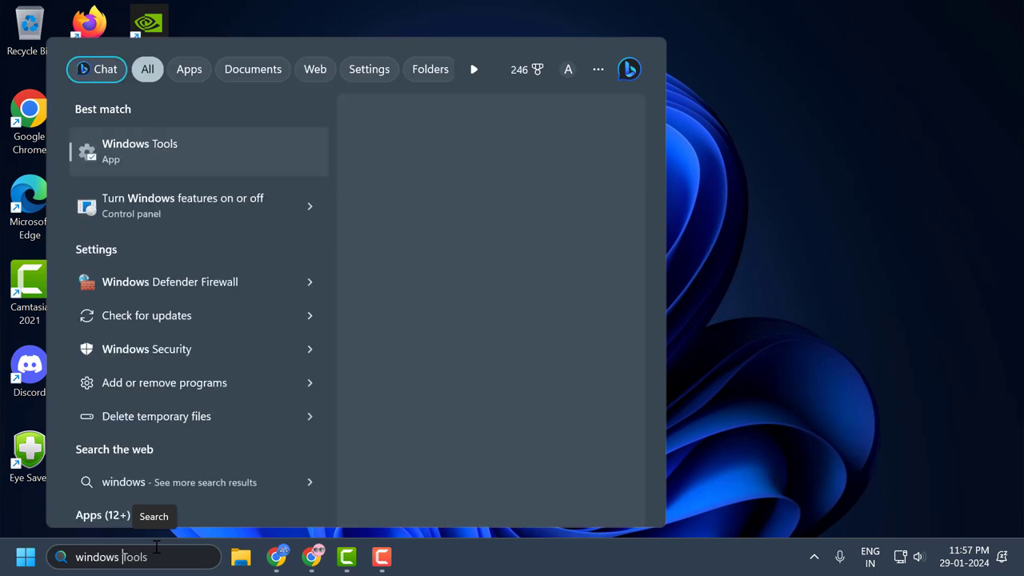
type("fea")
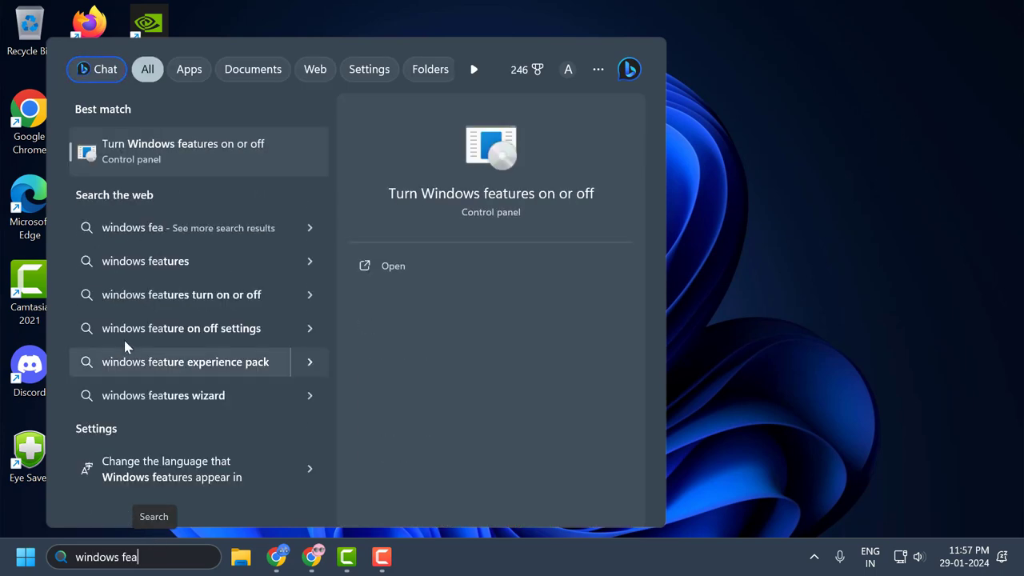
left_click(247, 164)
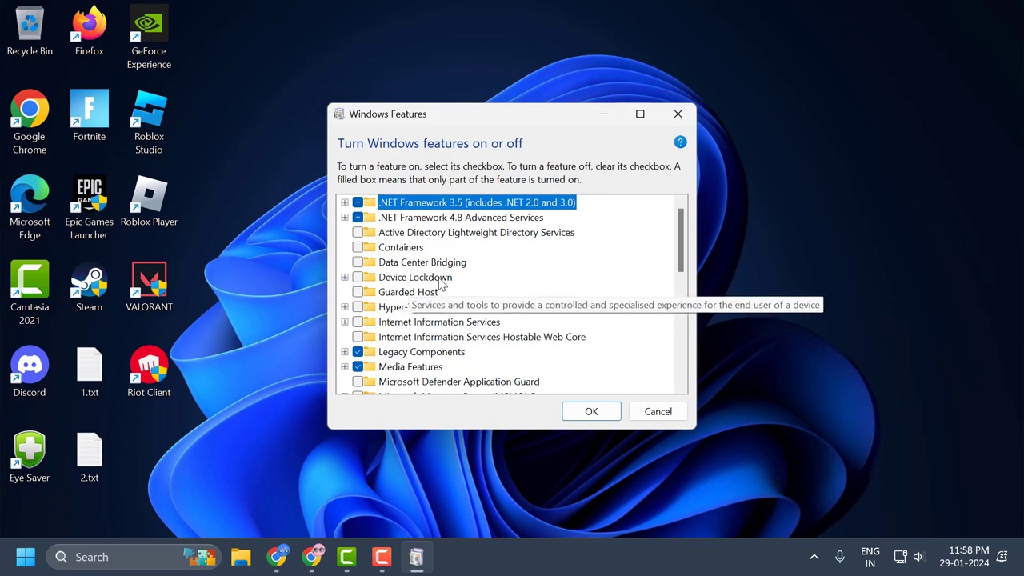
- Check the states of Hyper-V, Virtual Machine Platform, Windows Hypervisor Platform and Microsoft Defender Application Guard, and close Windows Features
left_click(393, 309)
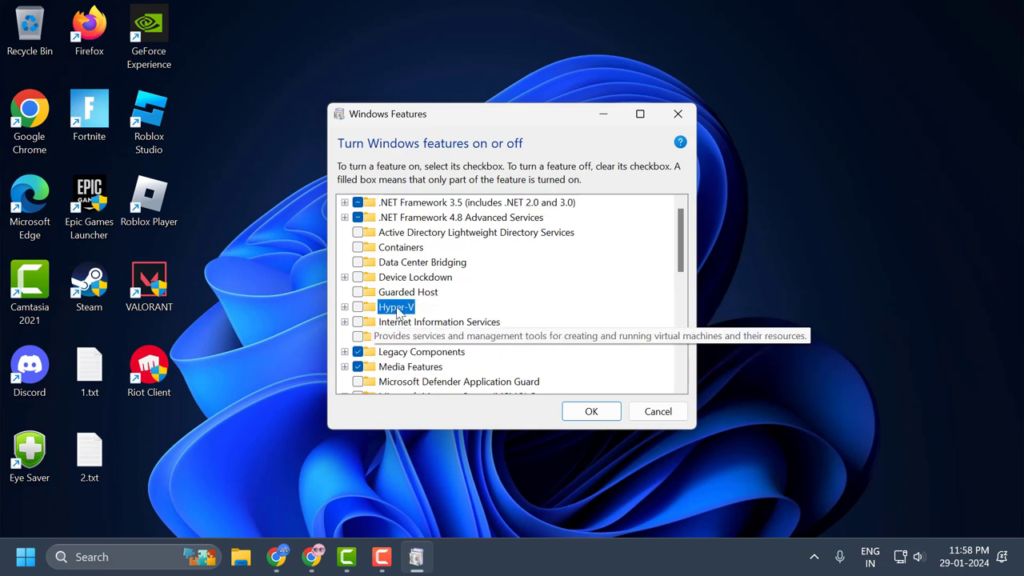
key("v")
scroll(404, 336, "down", 1)
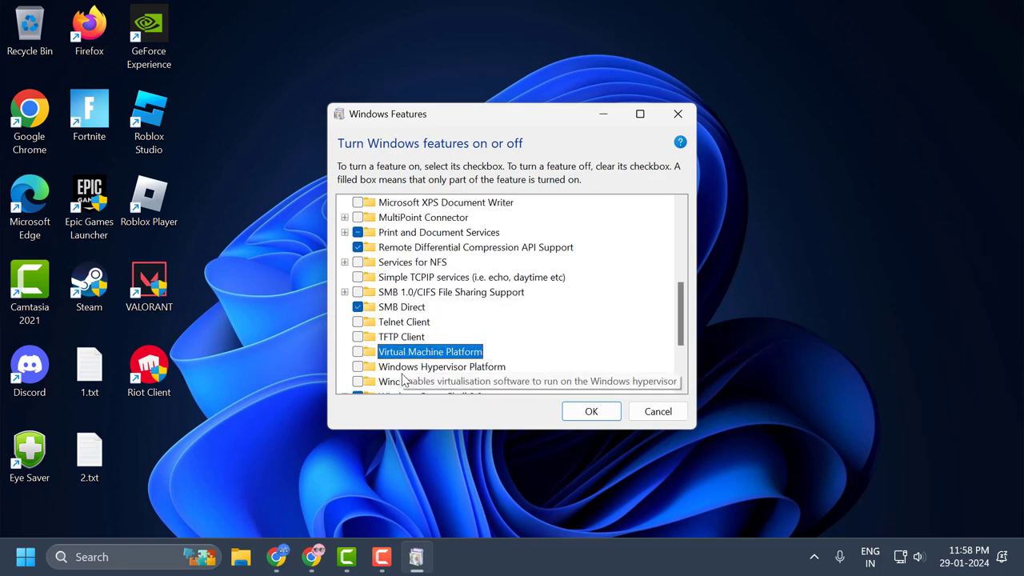
left_click(390, 371)
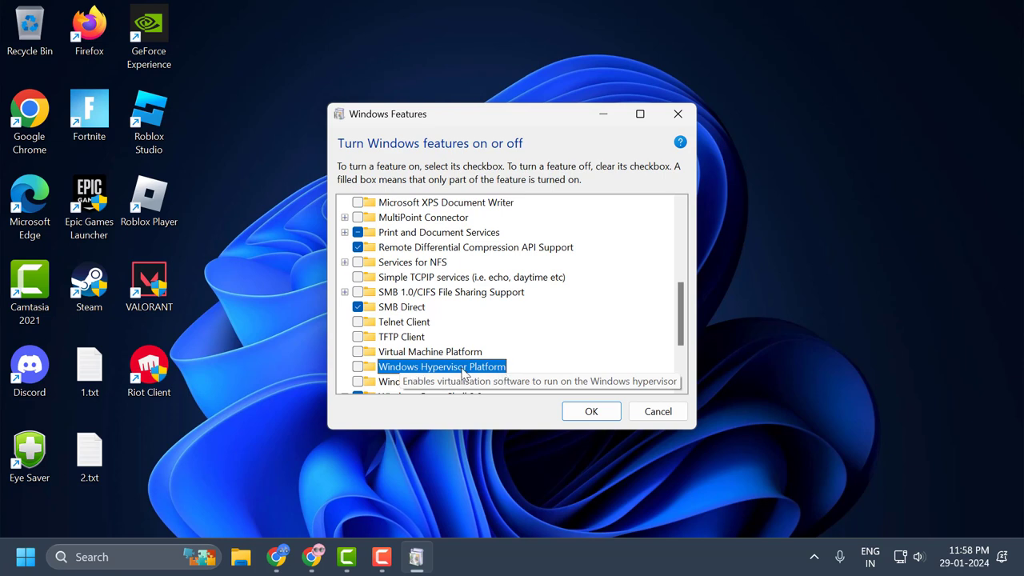
key("m")
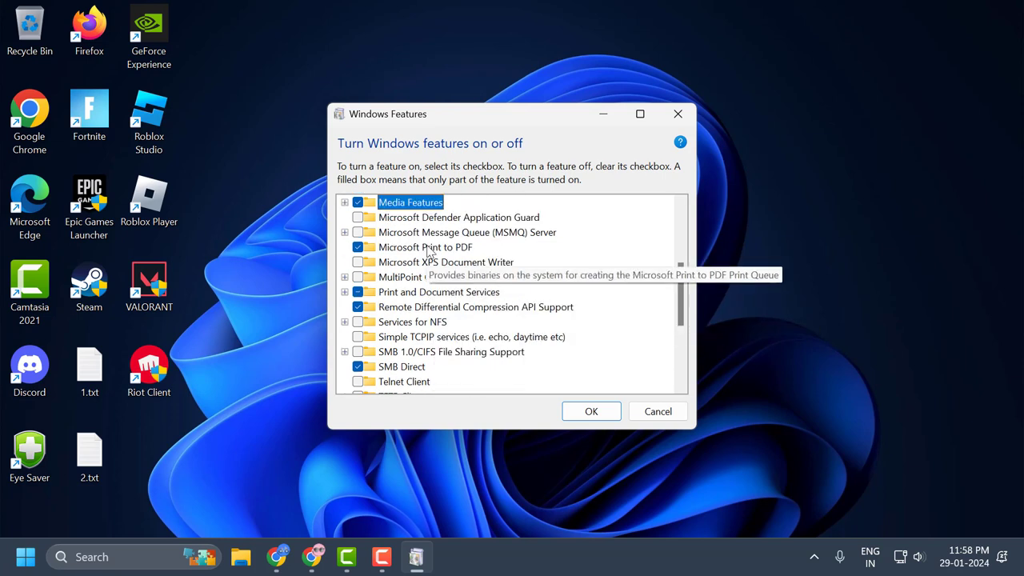
key("Down")
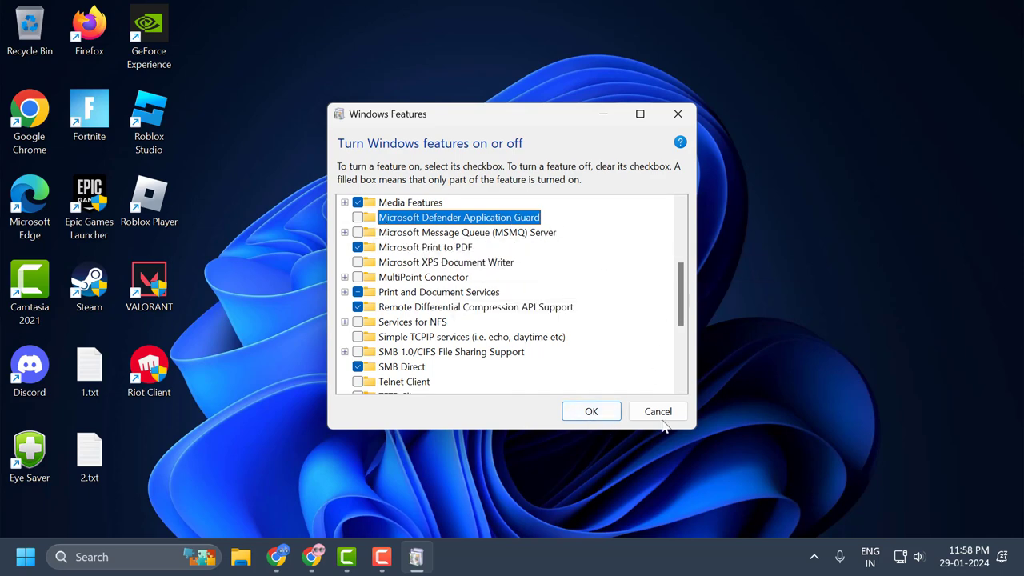
left_click(602, 416)
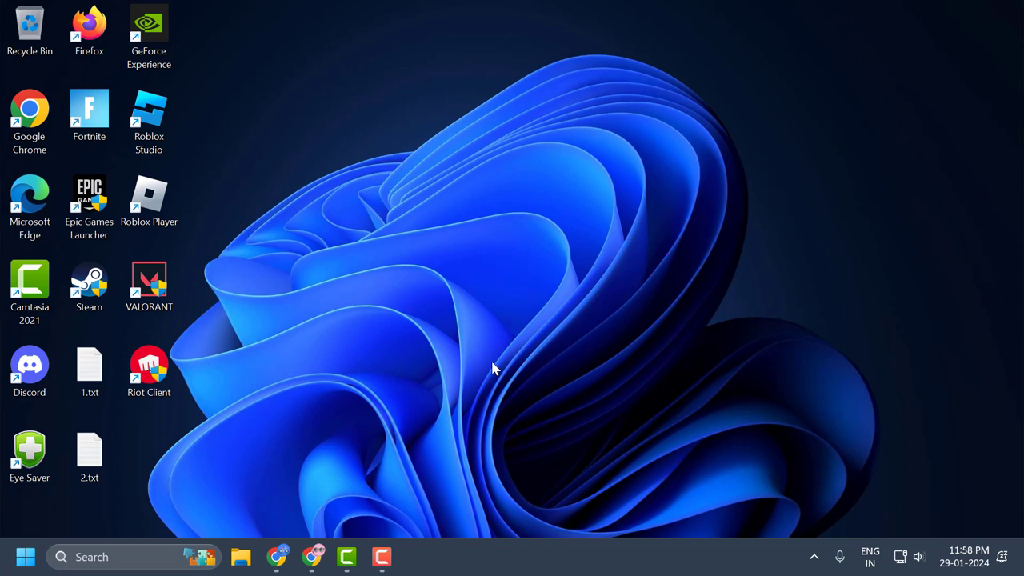
- Open the Network Connections window by running ncpa.cpl
right_click(33, 558)
left_click(43, 459)
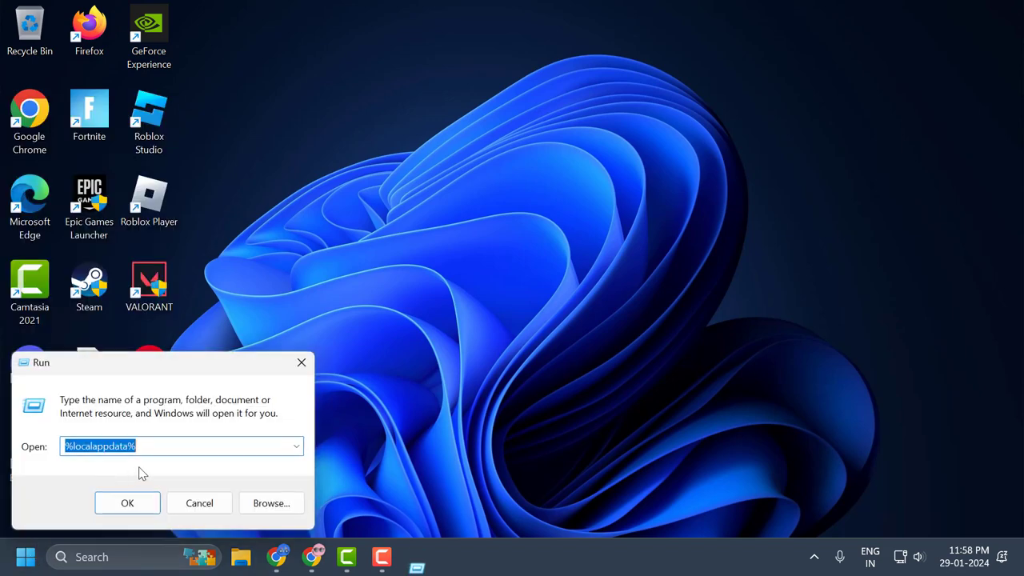
left_click_drag(137, 445, 65, 448)
type("n")
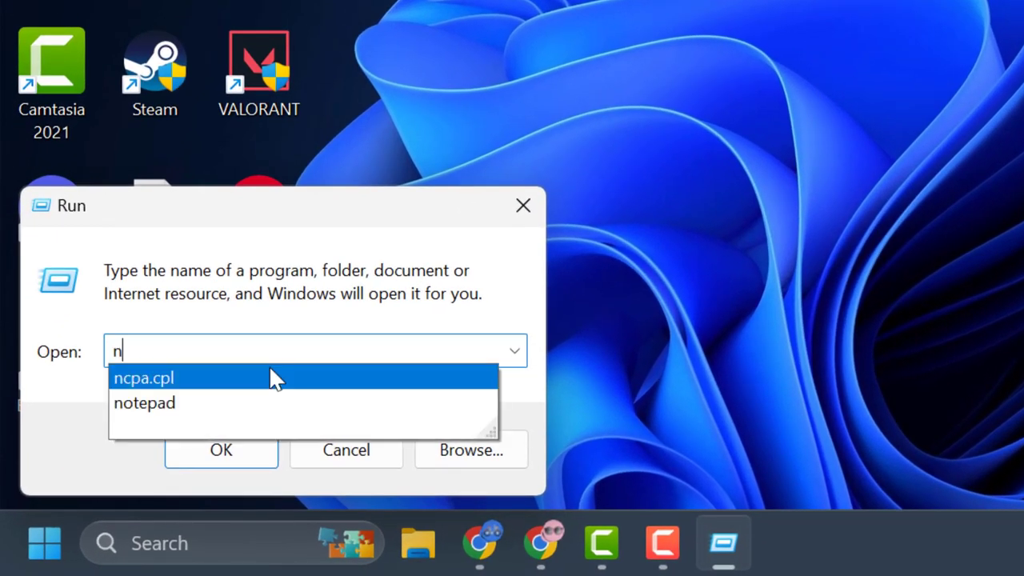
type("cpa.cpl")
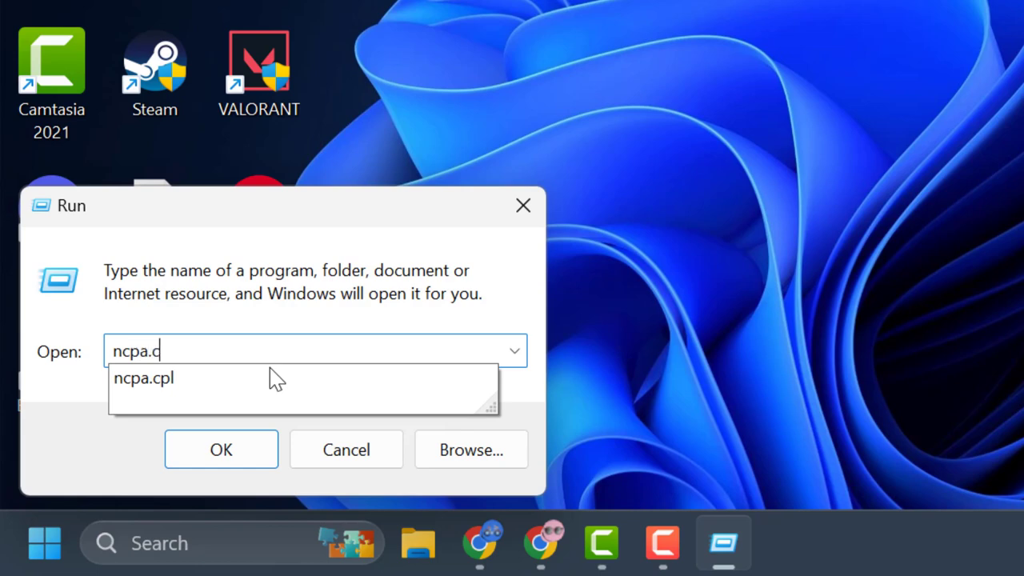
left_click(222, 454)
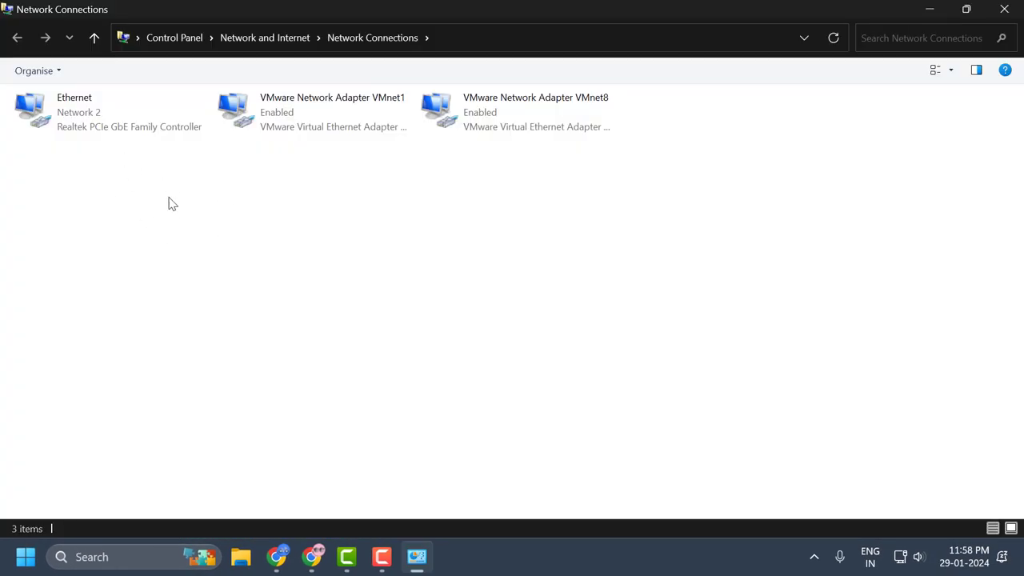
- Open the Internet Protocol Version 4 (TCP/IPv4) properties of the Ethernet connection
left_click(89, 124)
right_click(89, 124)
left_click(149, 275)
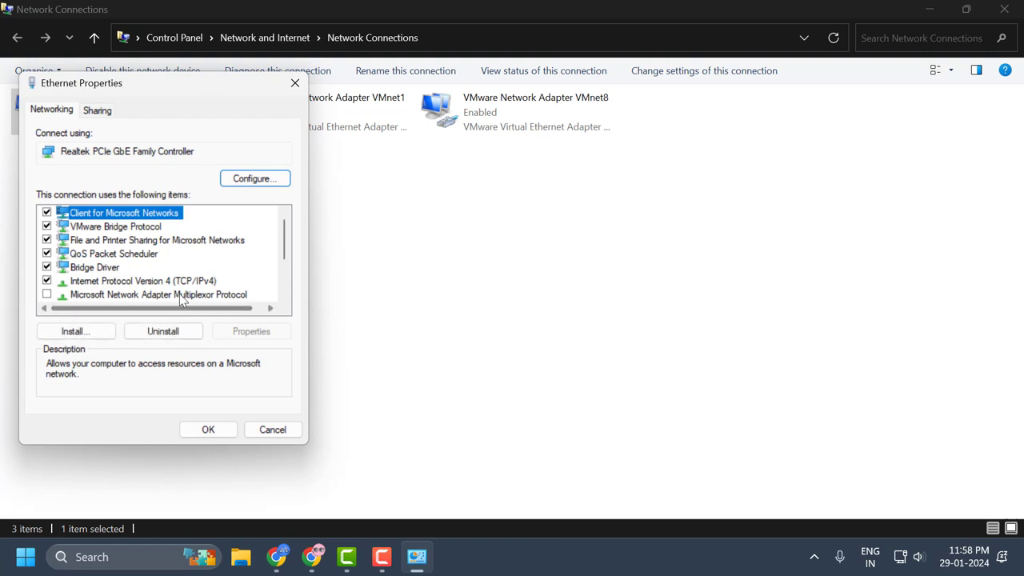
left_click(166, 282)
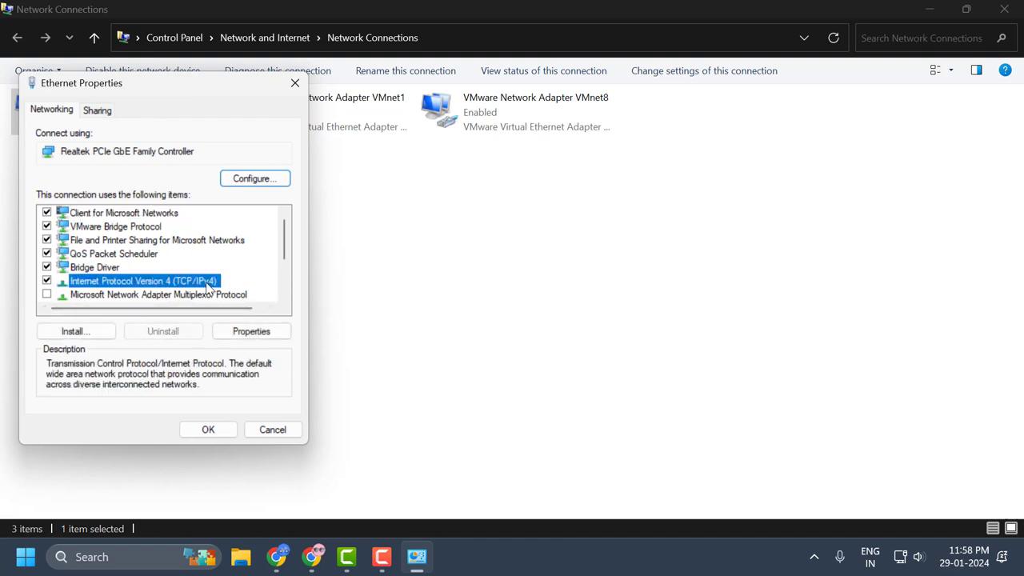
left_click(251, 332)
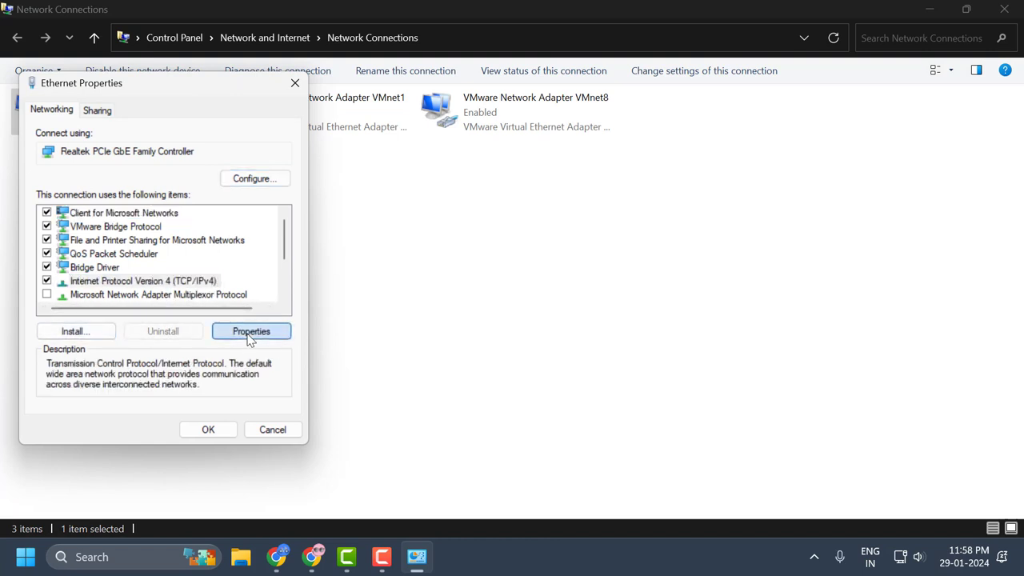
- Set the preferred DNS server to 8.8.8.8 and the alternative to 8.8.4.4, confirm, and close the network windows
left_click(76, 350)
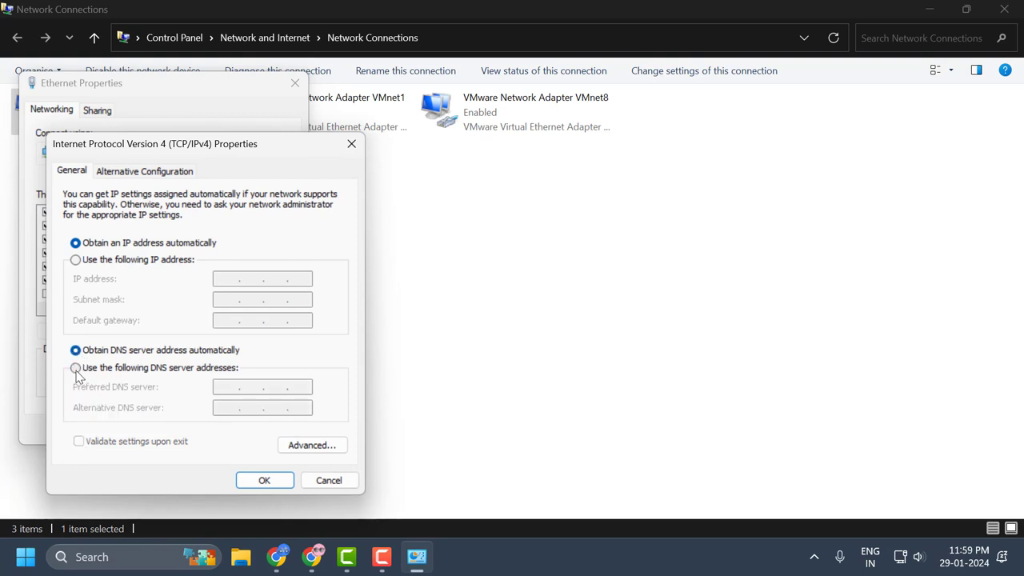
left_click(75, 367)
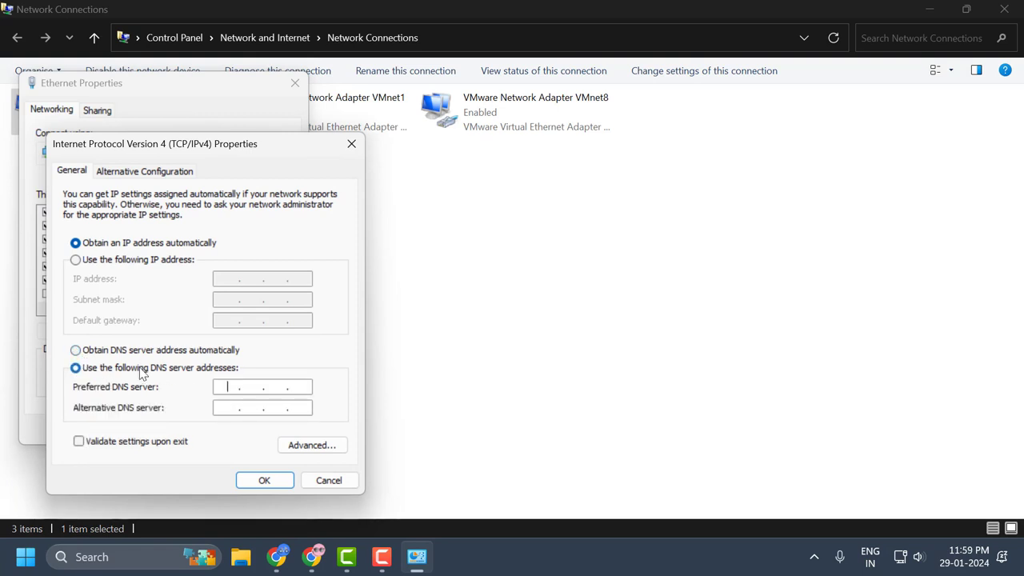
left_click(227, 390)
type("8.8.8.8")
left_click(229, 408)
type("8.8.4.4")
left_click(264, 481)
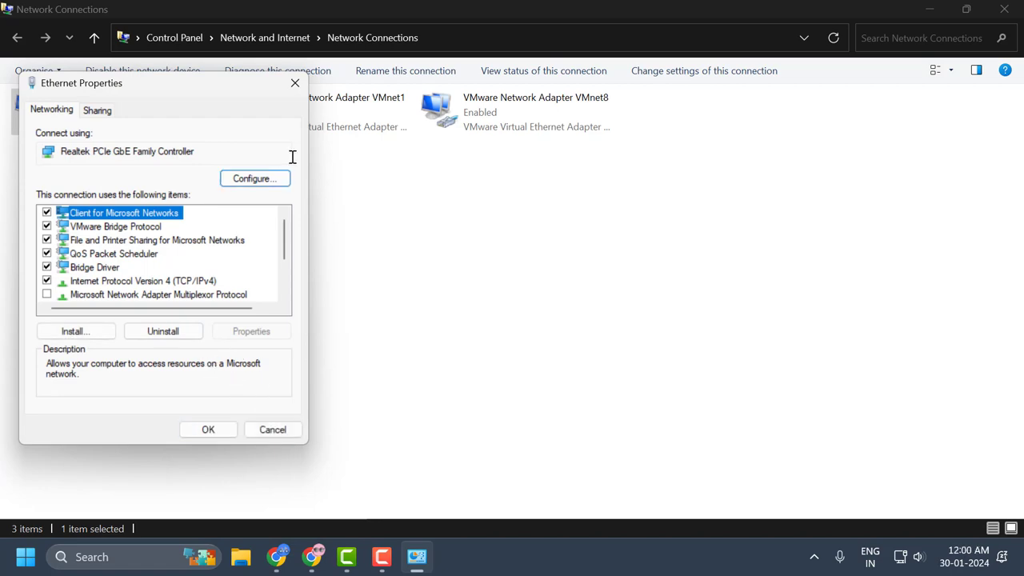
left_click(295, 83)
left_click(1007, 21)
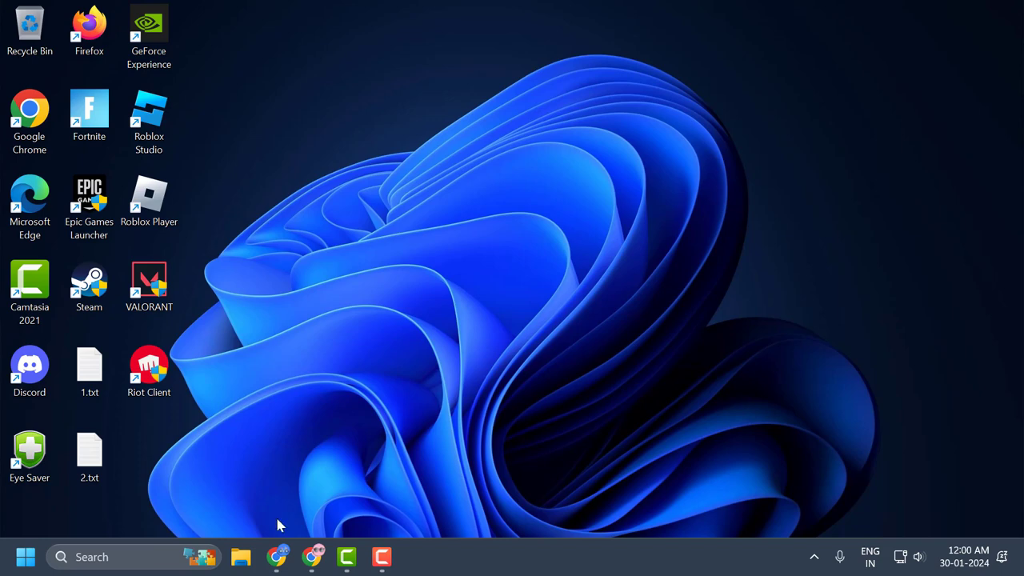
- Open the folder C:\Riot Games\VALORANT\live in File Explorer
left_click(240, 557)
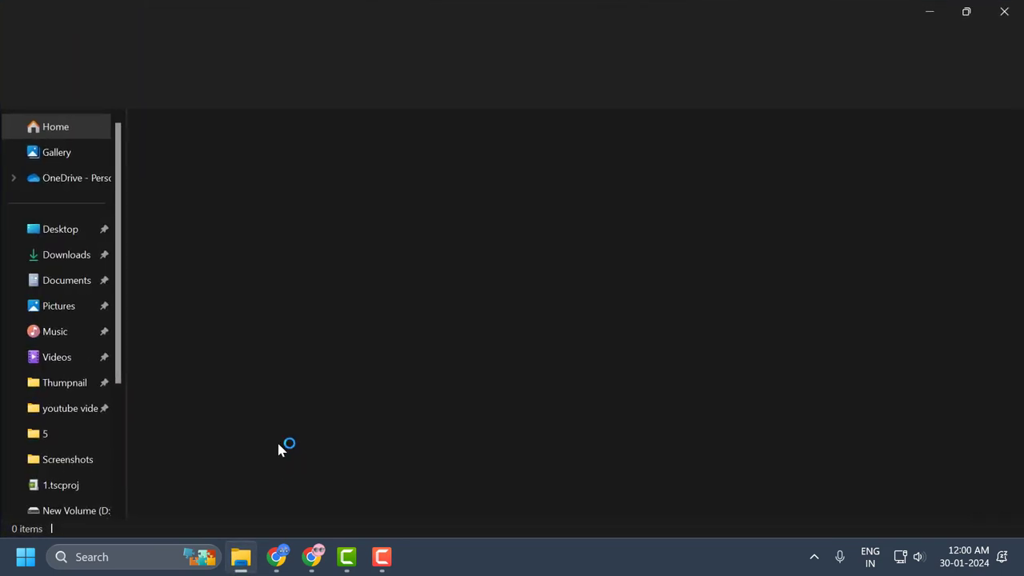
scroll(44, 448, "down", 3)
left_click(66, 403)
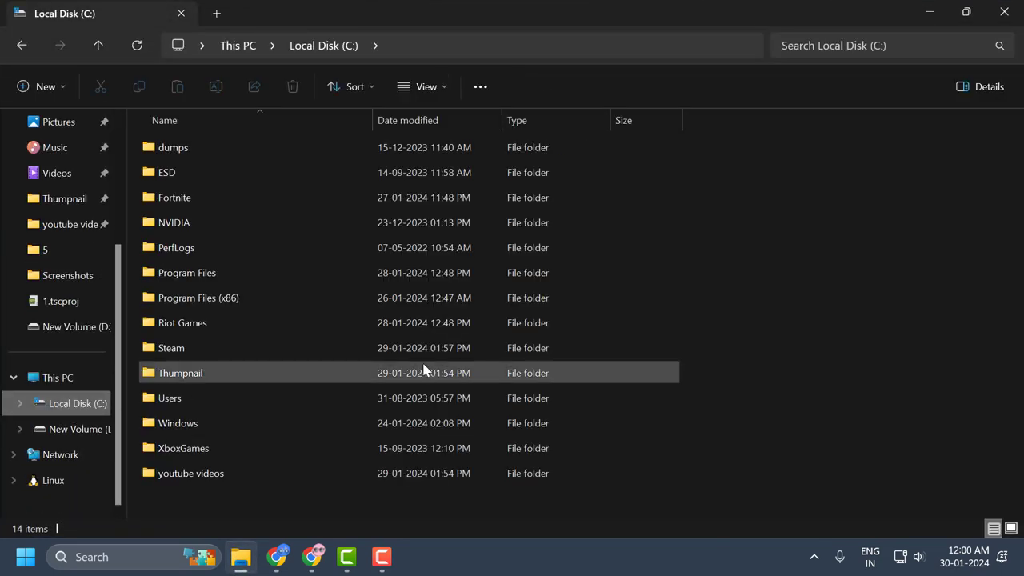
left_click(400, 297)
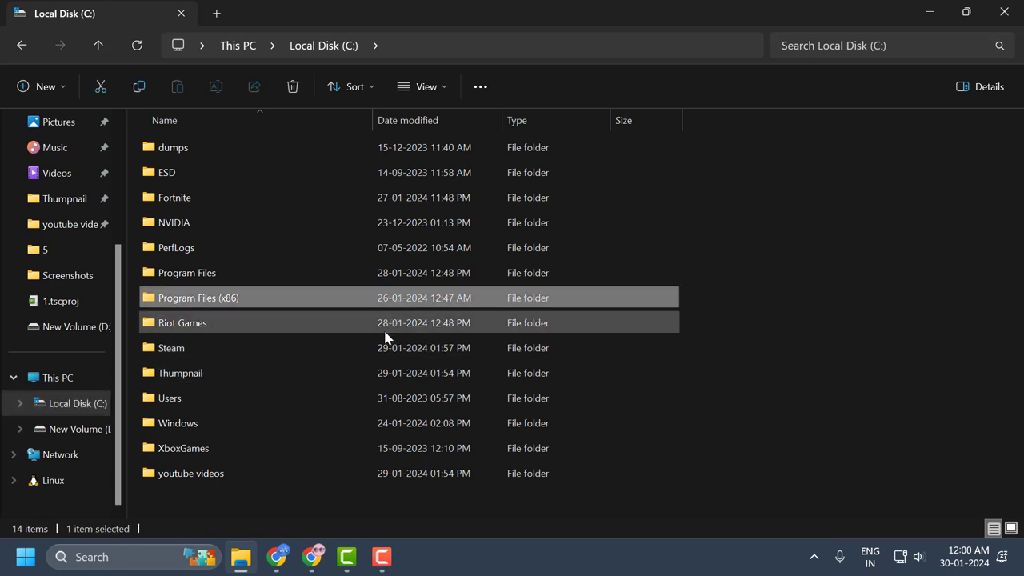
double_click(210, 322)
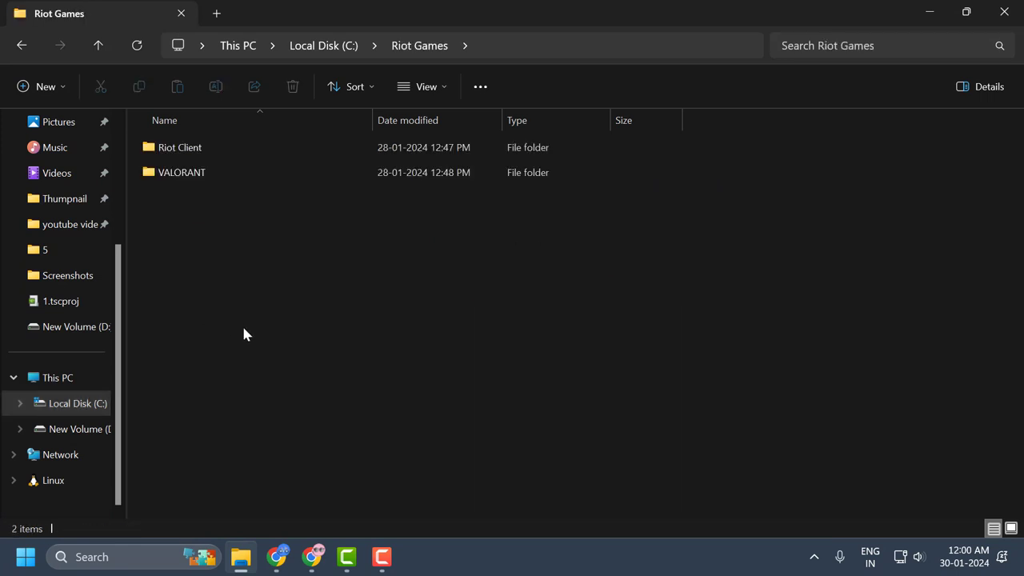
double_click(185, 175)
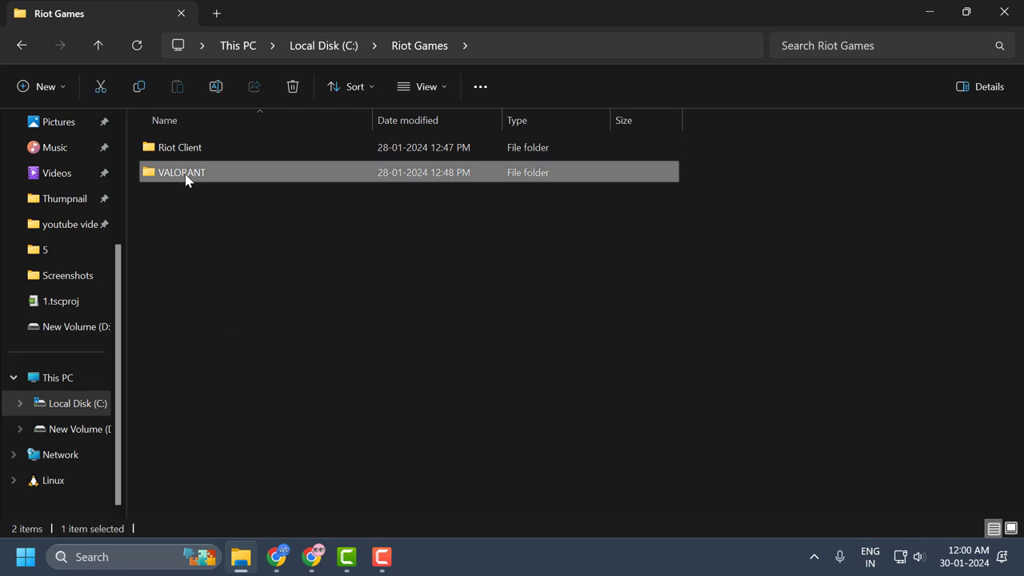
double_click(172, 153)
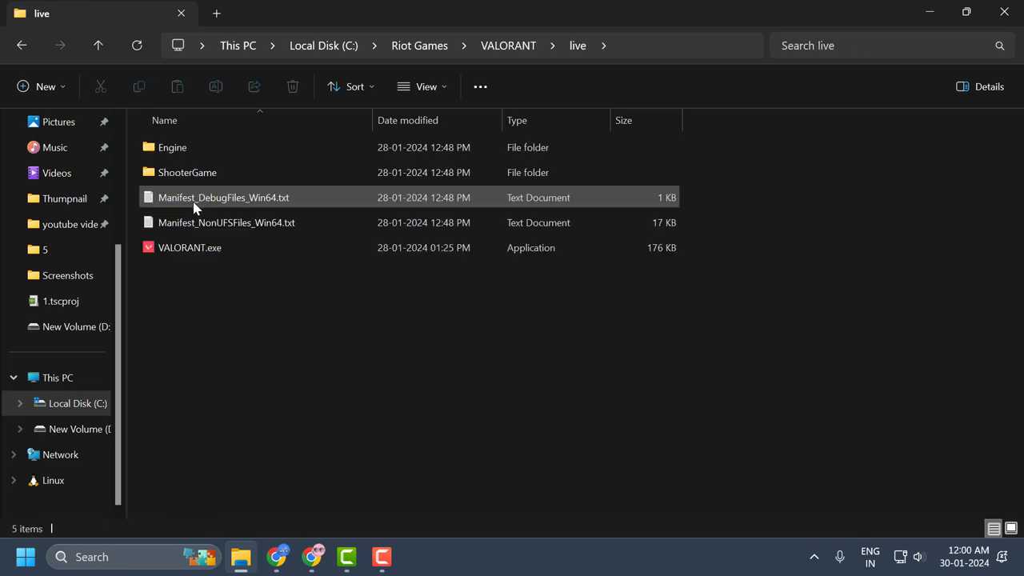
- Delete the Manifest_DebugFiles_Win64.txt file from the VALORANT live folder and close the folder window
left_click(186, 204)
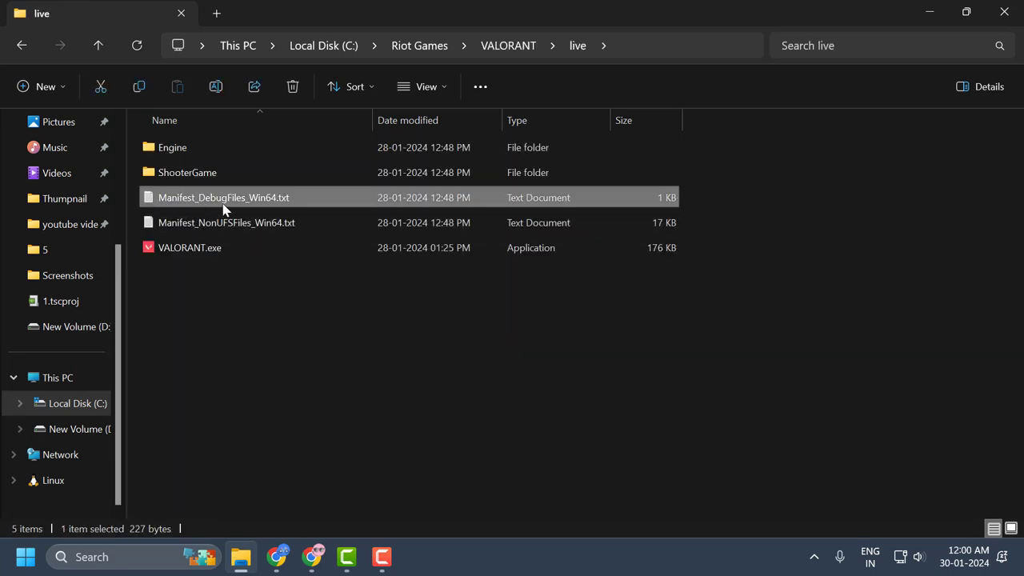
right_click(246, 203)
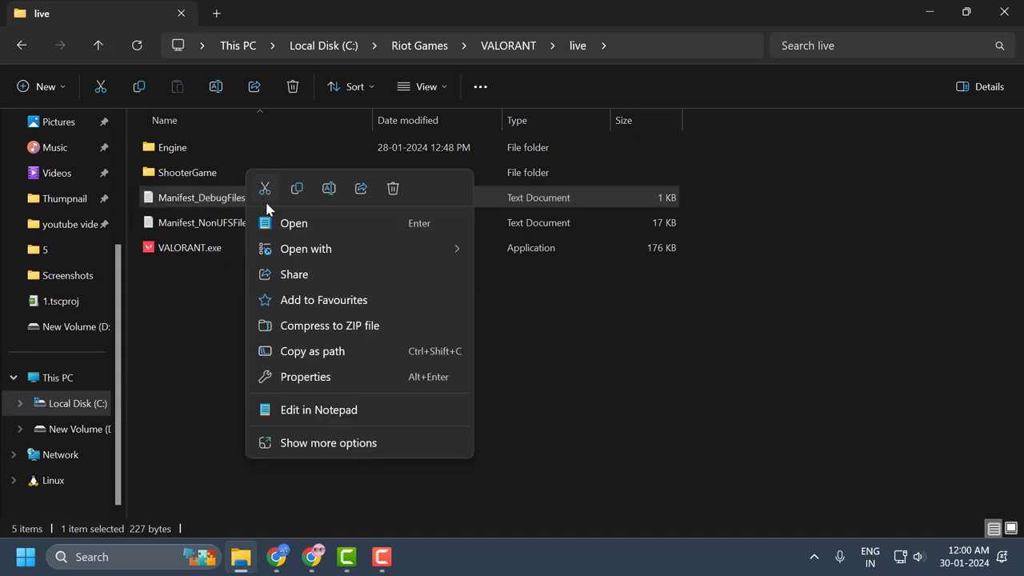
left_click(391, 187)
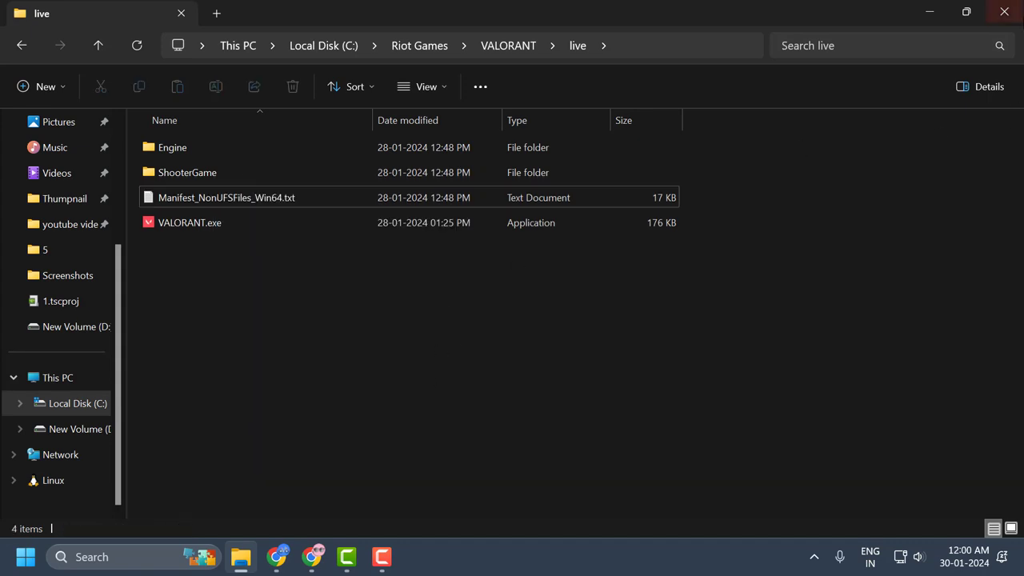
left_click(1009, 10)
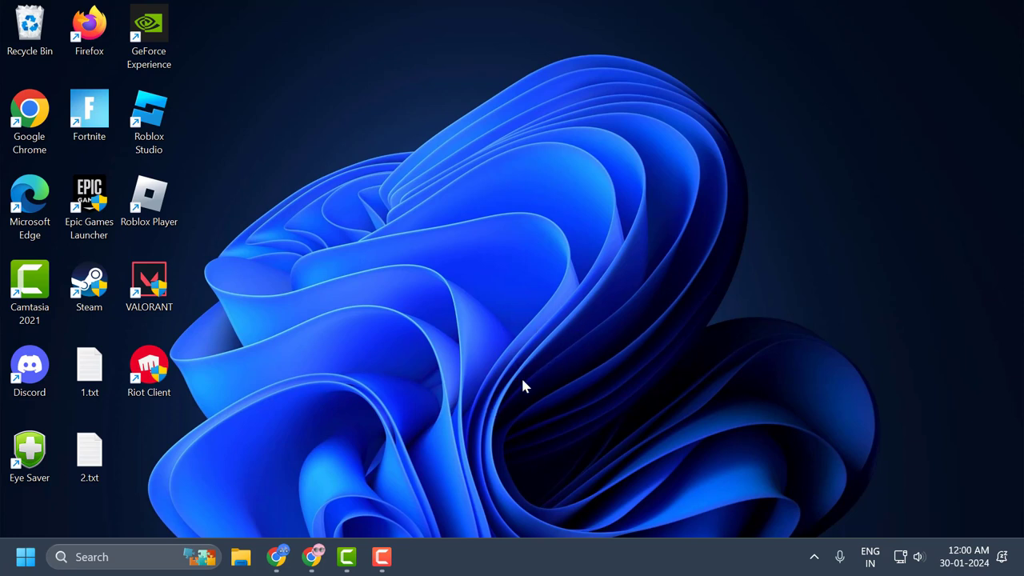
- Search Windows for cmd and open Command Prompt as administrator
left_click(130, 559)
type("cmd")
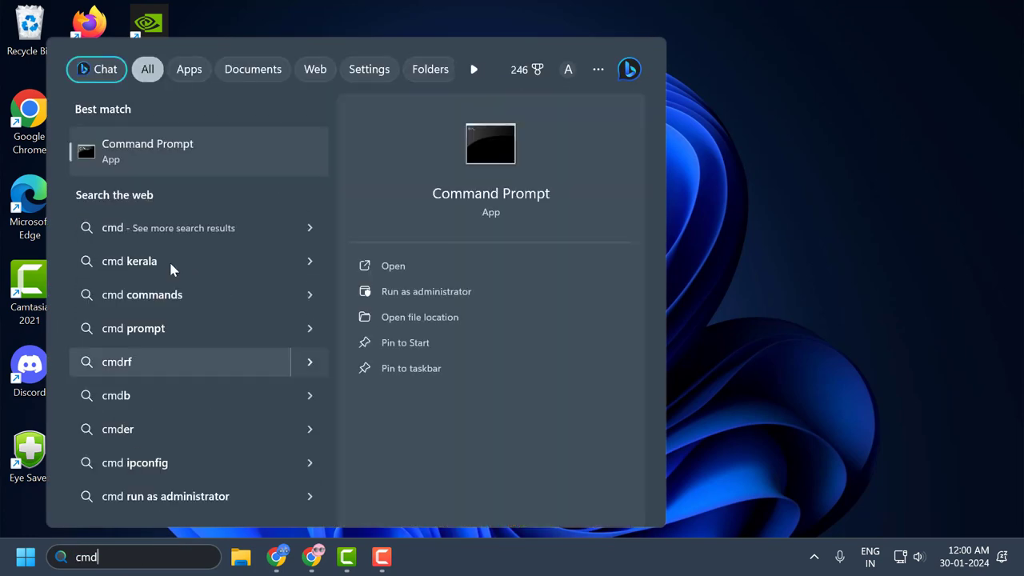
right_click(183, 151)
left_click(233, 176)
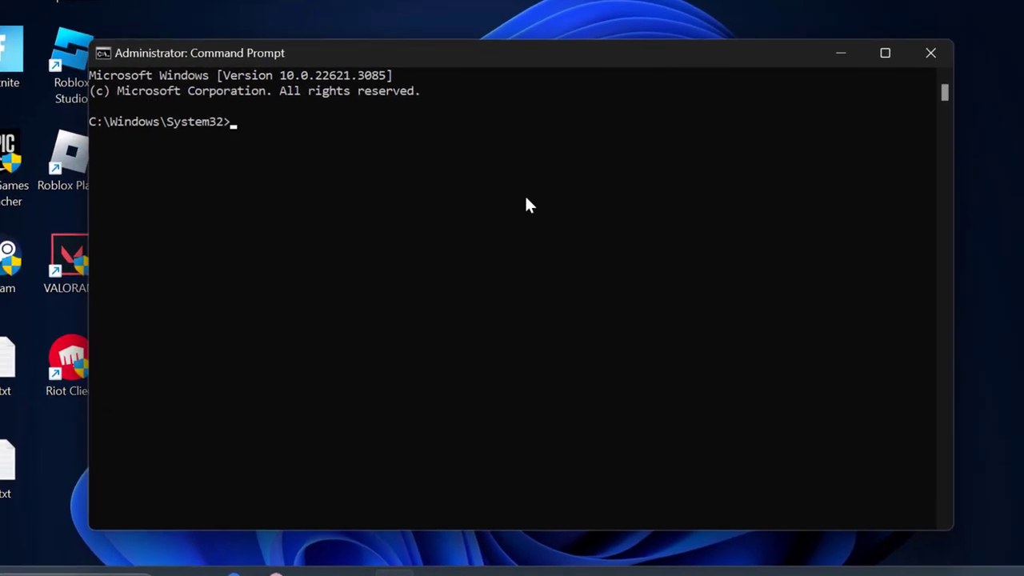
- Delete the vgc service by running the command sc delete vgc
type("s")
type("c delete g")
type("g")
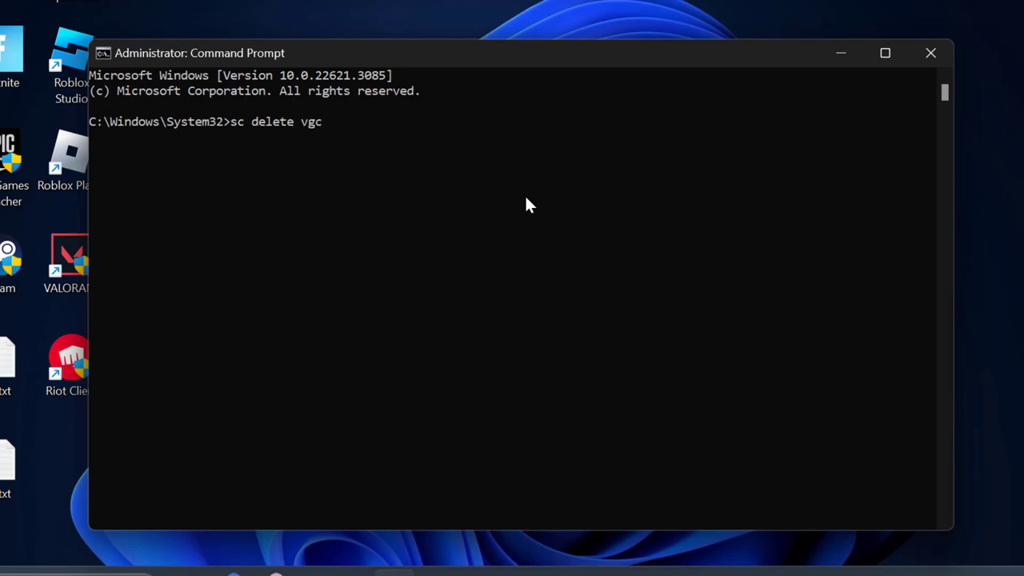
type("c")
key("Return")
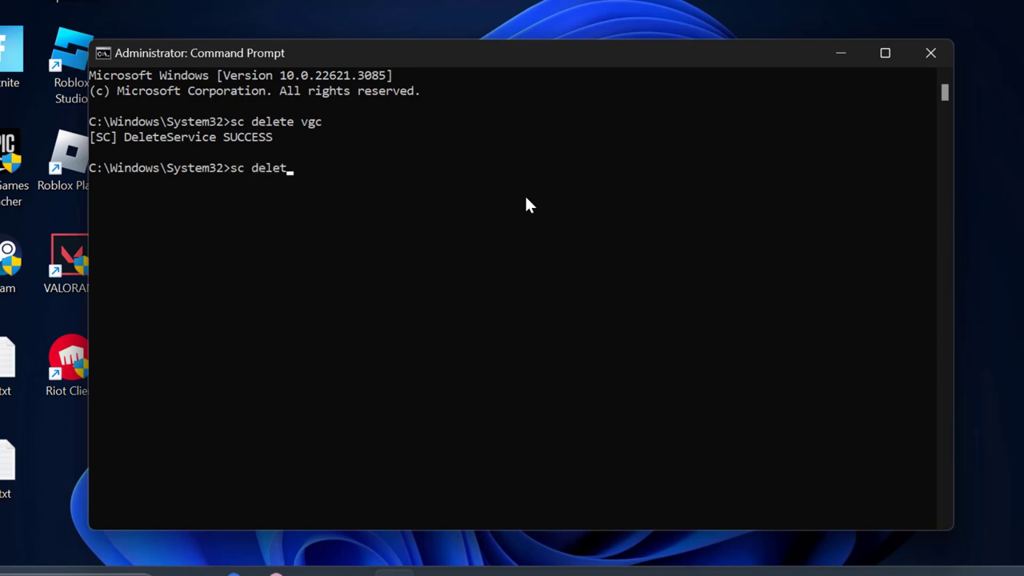
- Delete the vgk service by running sc delete vgk, and close the Command Prompt window
type("sc delete vgk")
key("Return")
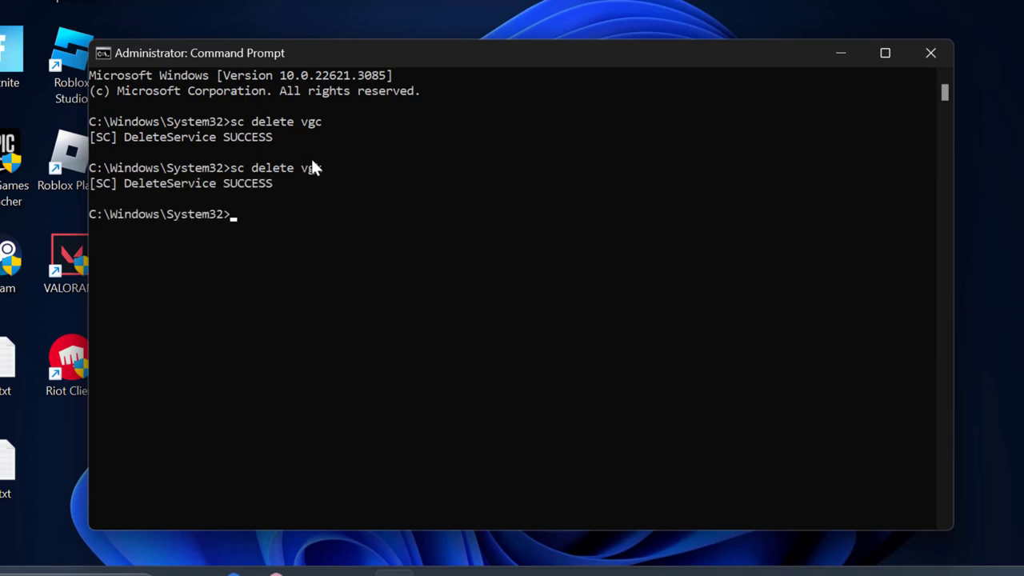
left_click(922, 56)
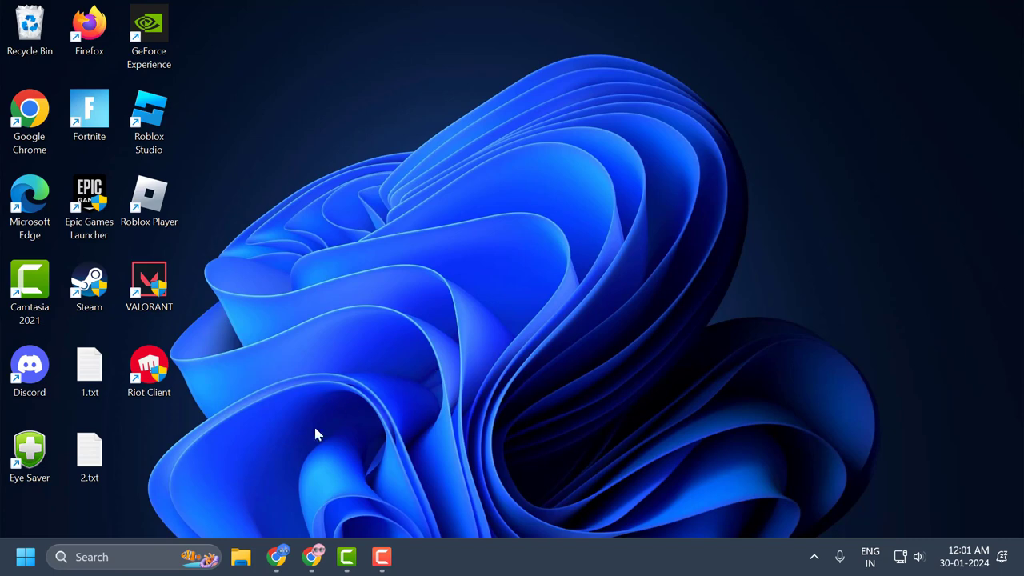
- Open the Program Files folder on Local Disk (C:) in File Explorer
left_click(240, 557)
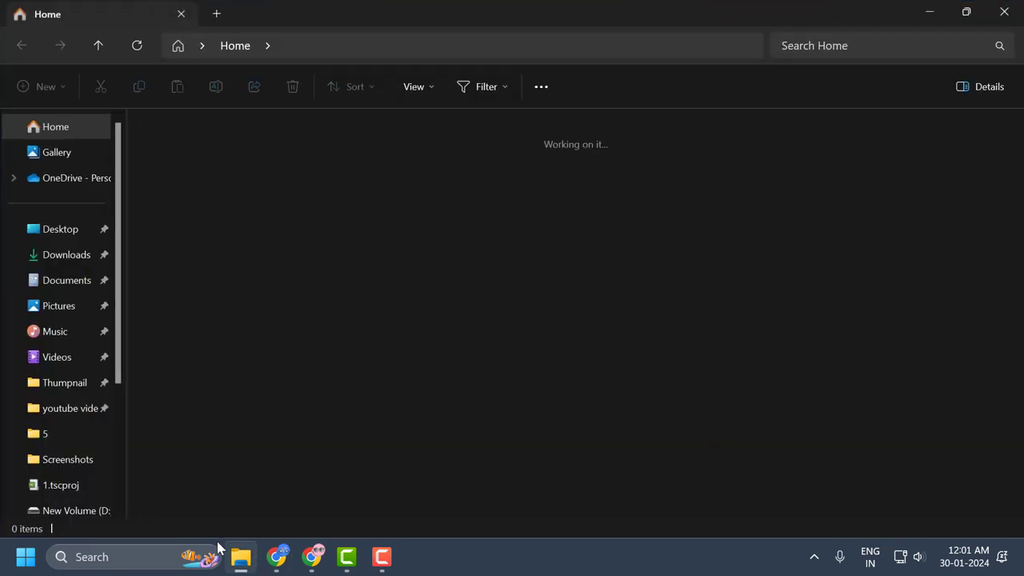
scroll(76, 424, "down", 3)
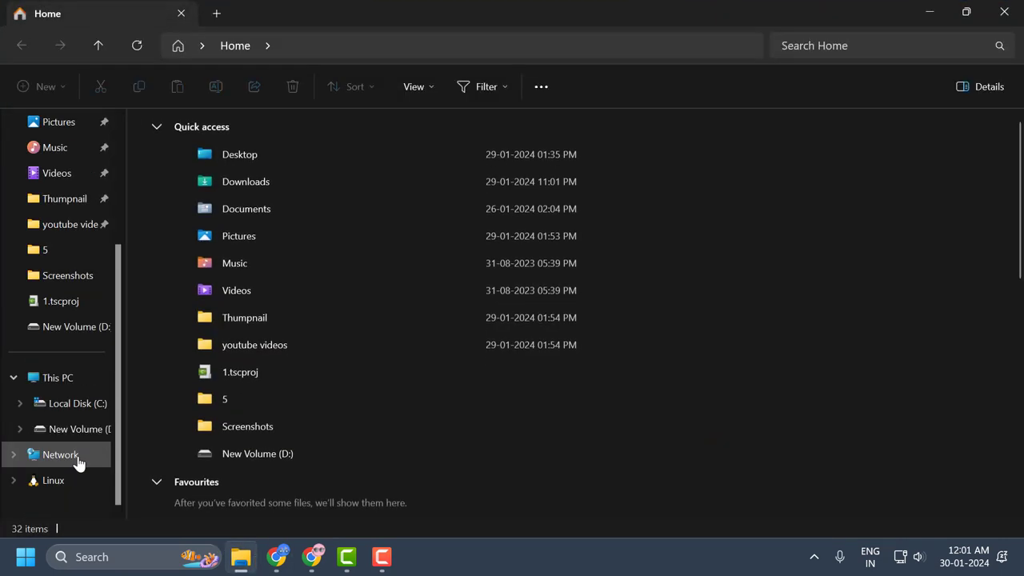
left_click(82, 413)
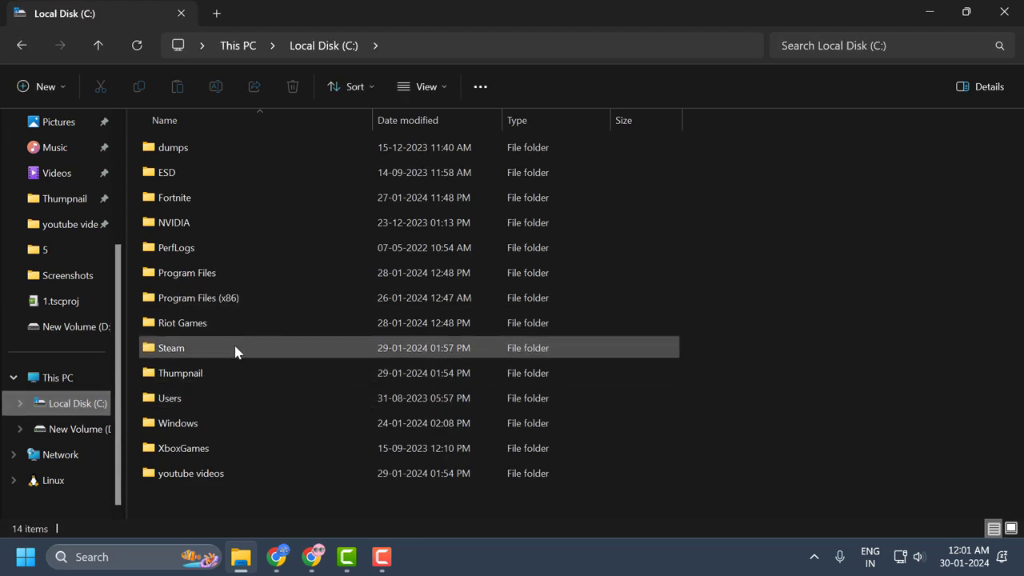
double_click(226, 275)
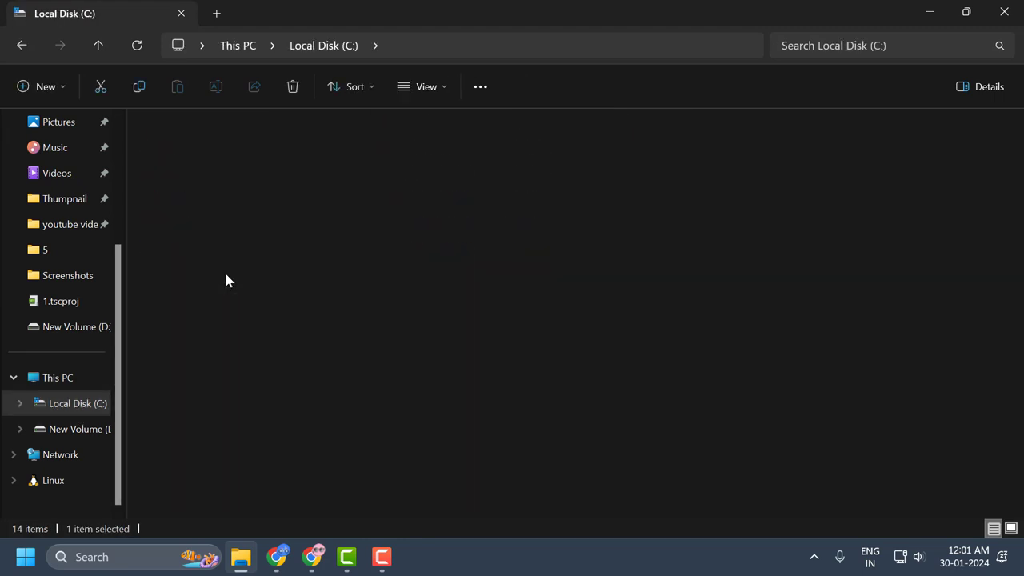
left_click(225, 277)
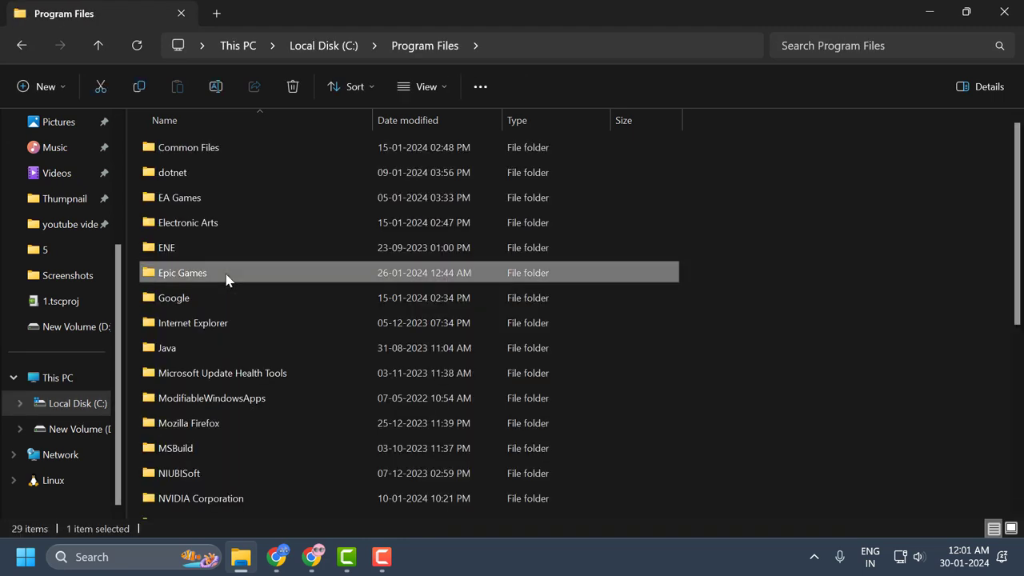
- Try to delete the Riot Vanguard folder from Program Files, and close the folder window
key("r")
left_click(214, 286)
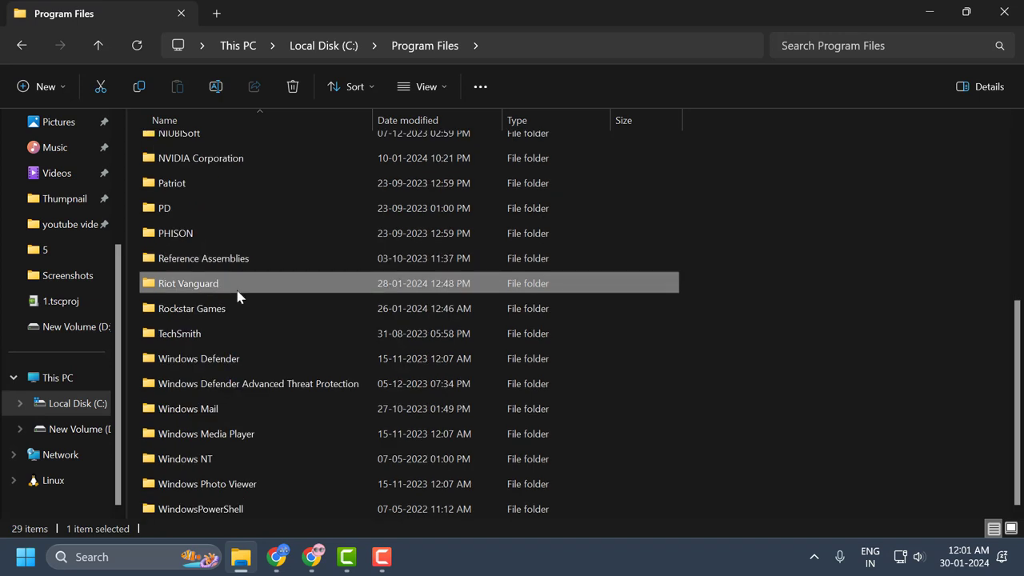
right_click(239, 292)
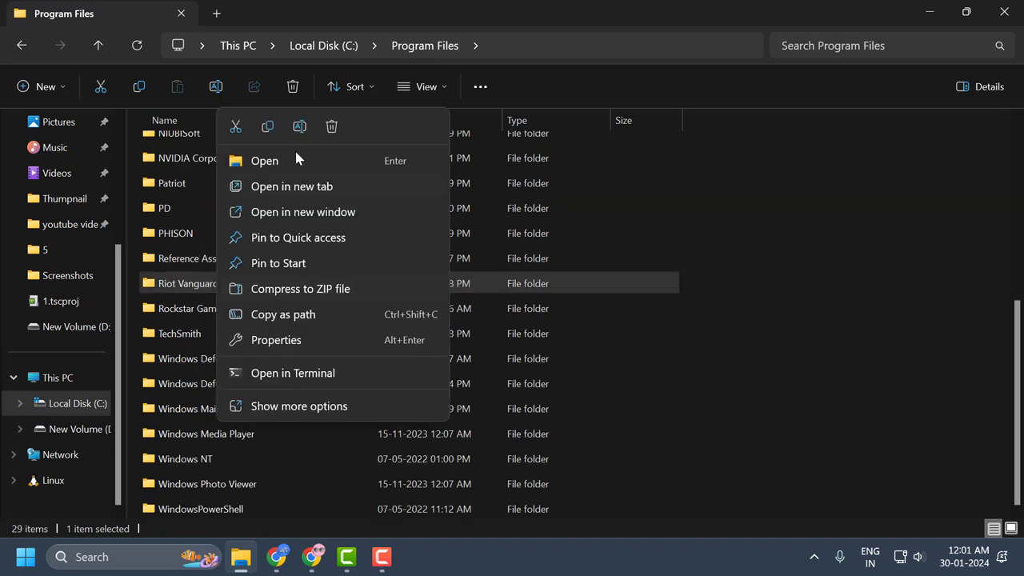
left_click(331, 128)
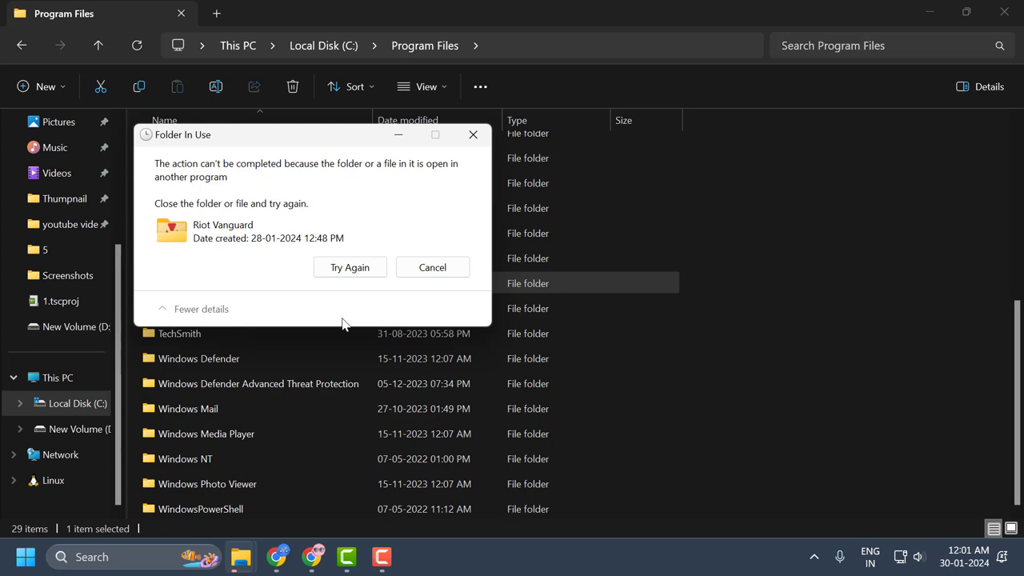
key("Escape")
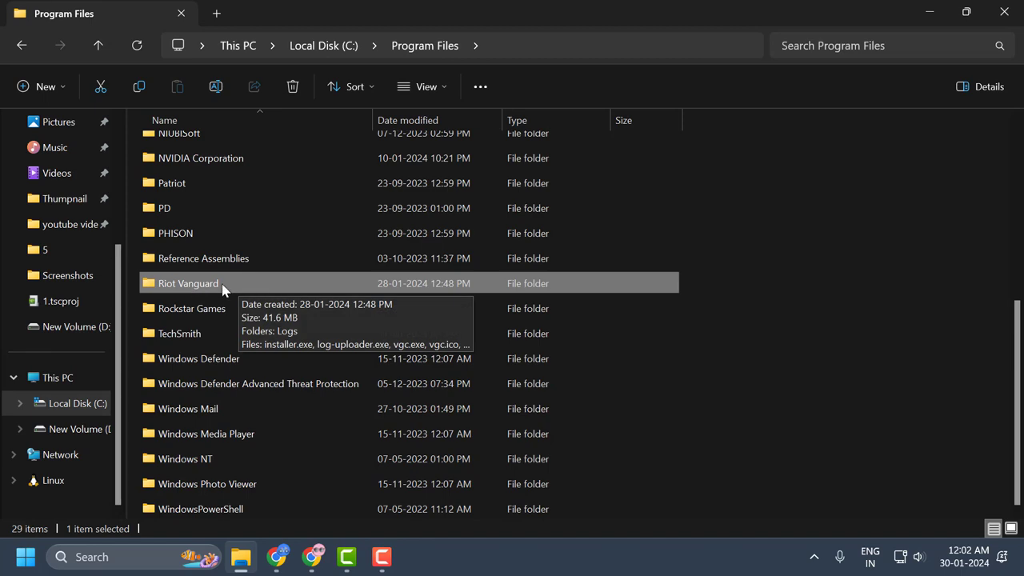
left_click(1003, 13)
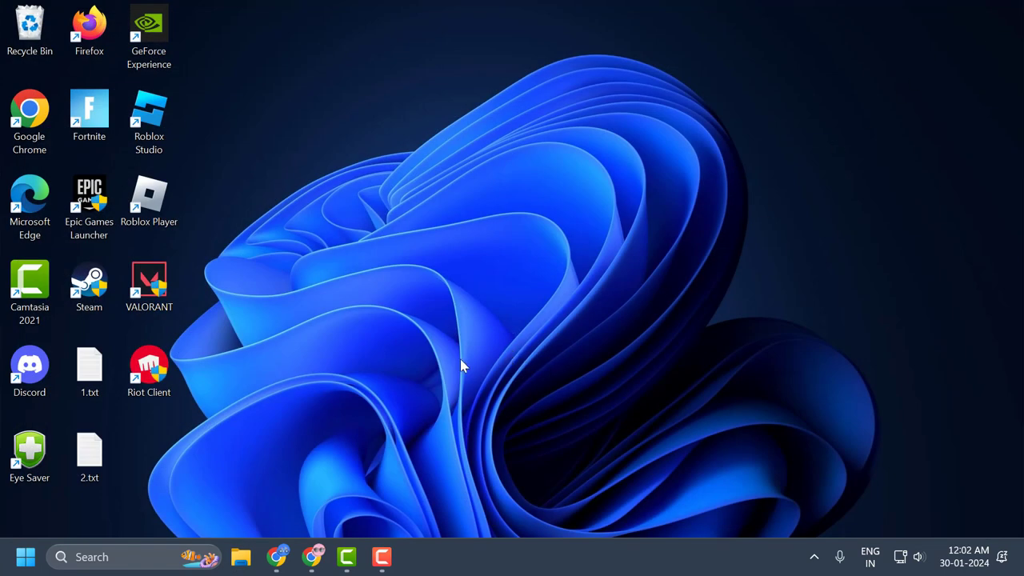
- Open the Riot Client, go to VALORANT's page and start its update to reinstall Vanguard
double_click(147, 374)
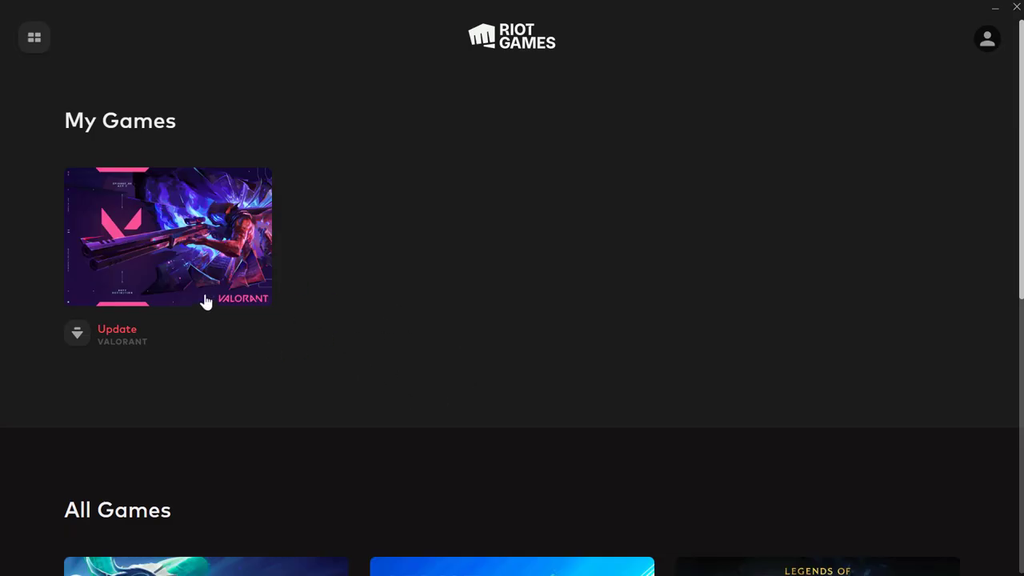
left_click(124, 345)
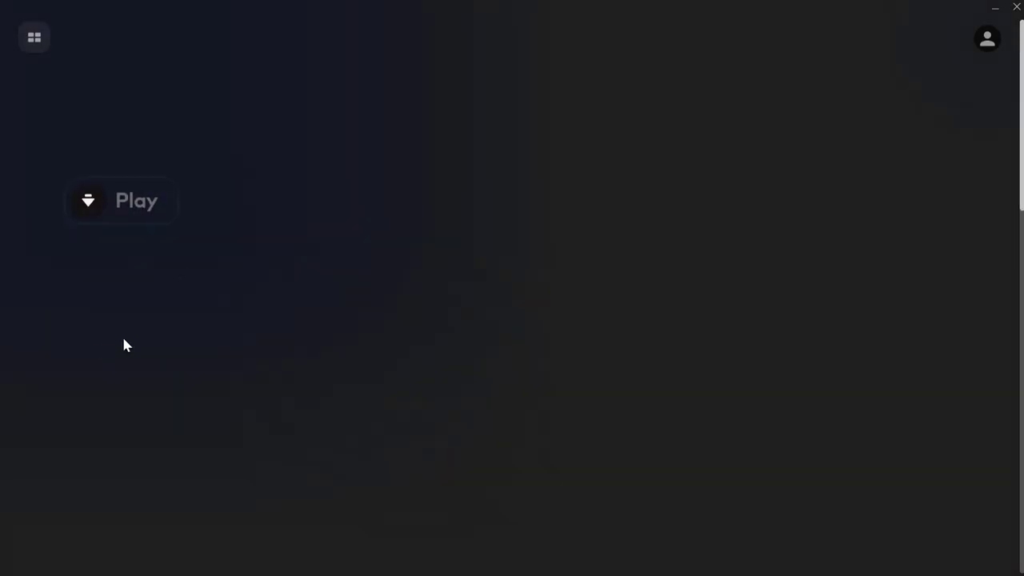
left_click(147, 205)
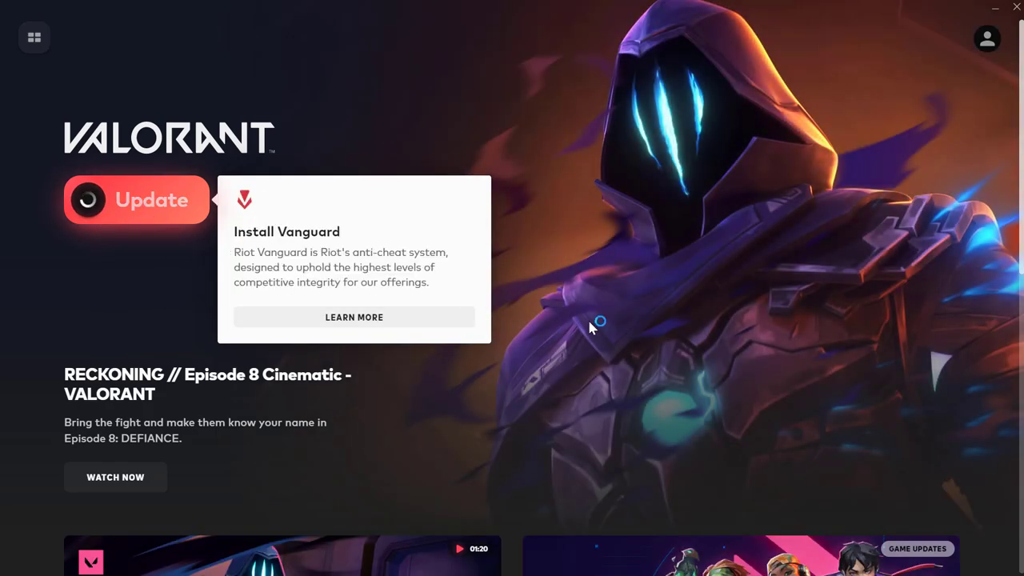